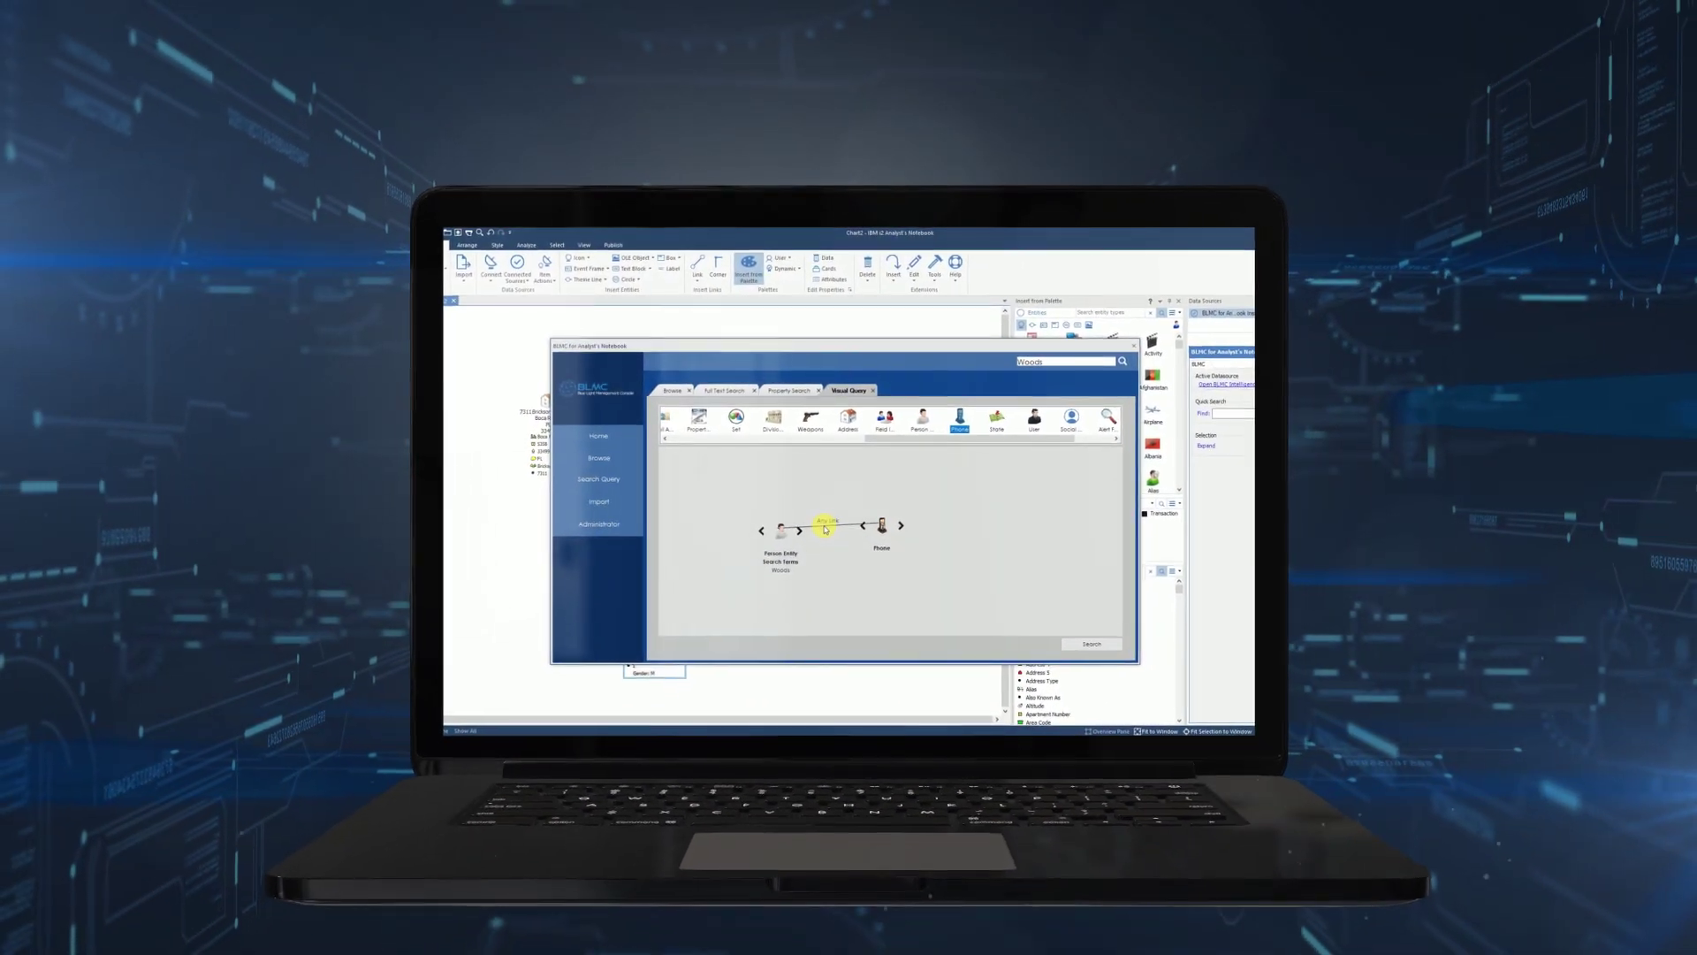
- Open the properties of the link between the Person and Phone entities in the visual query
double_click(849, 554)
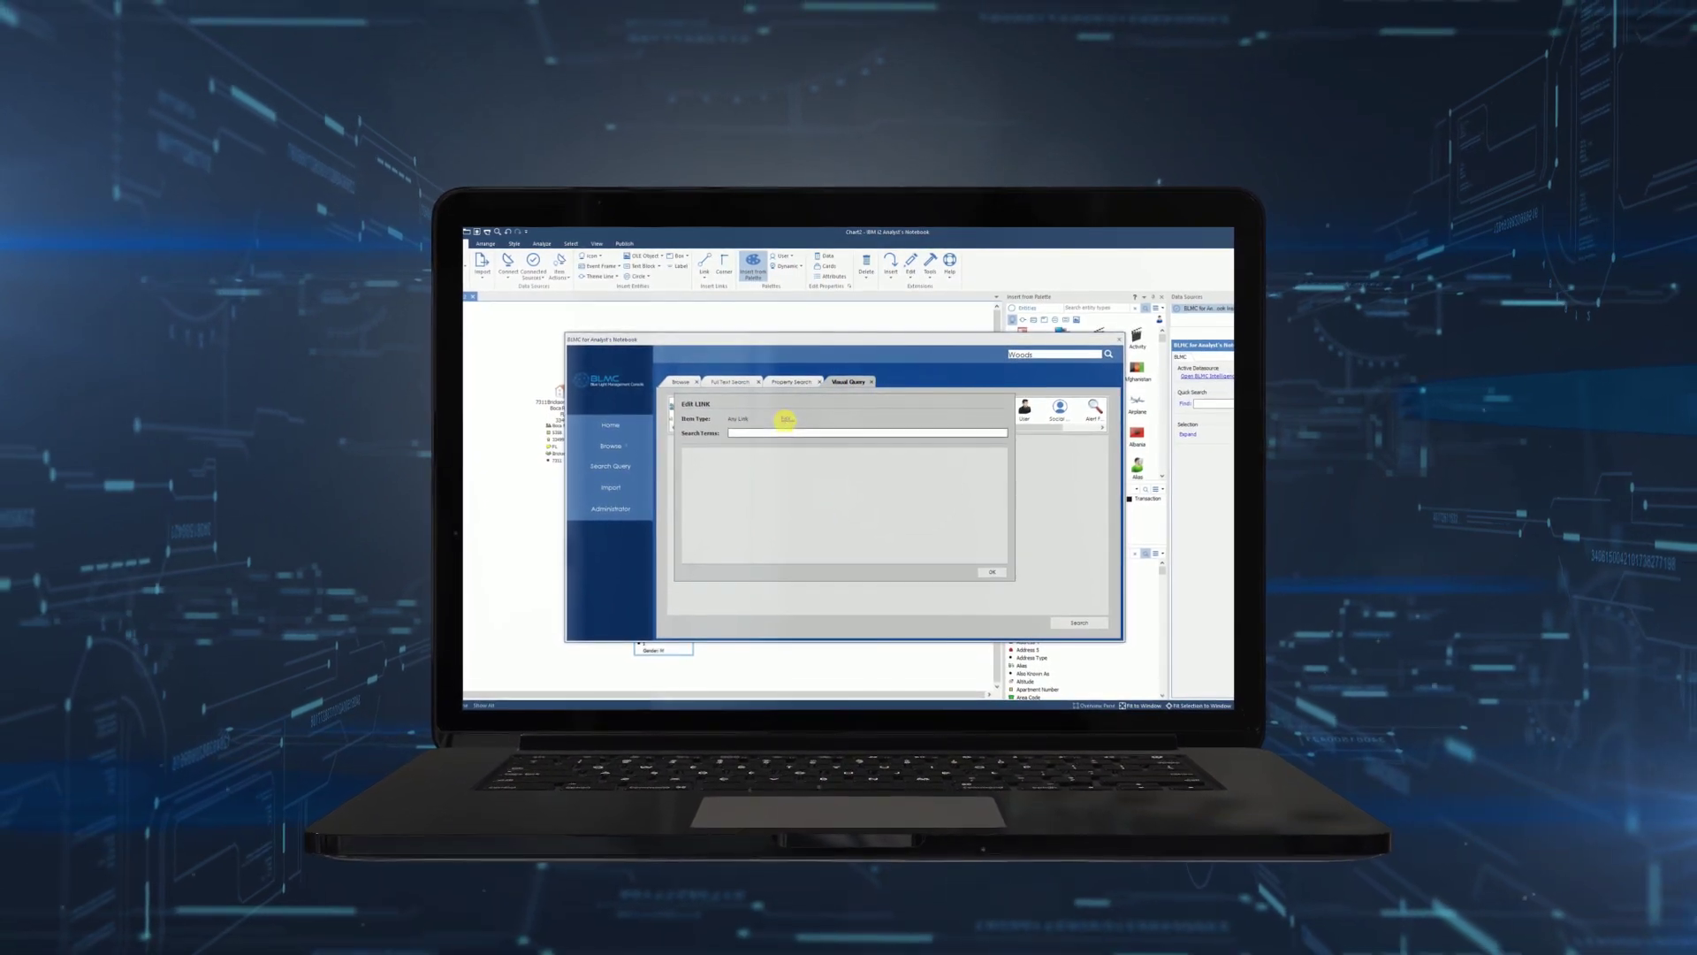